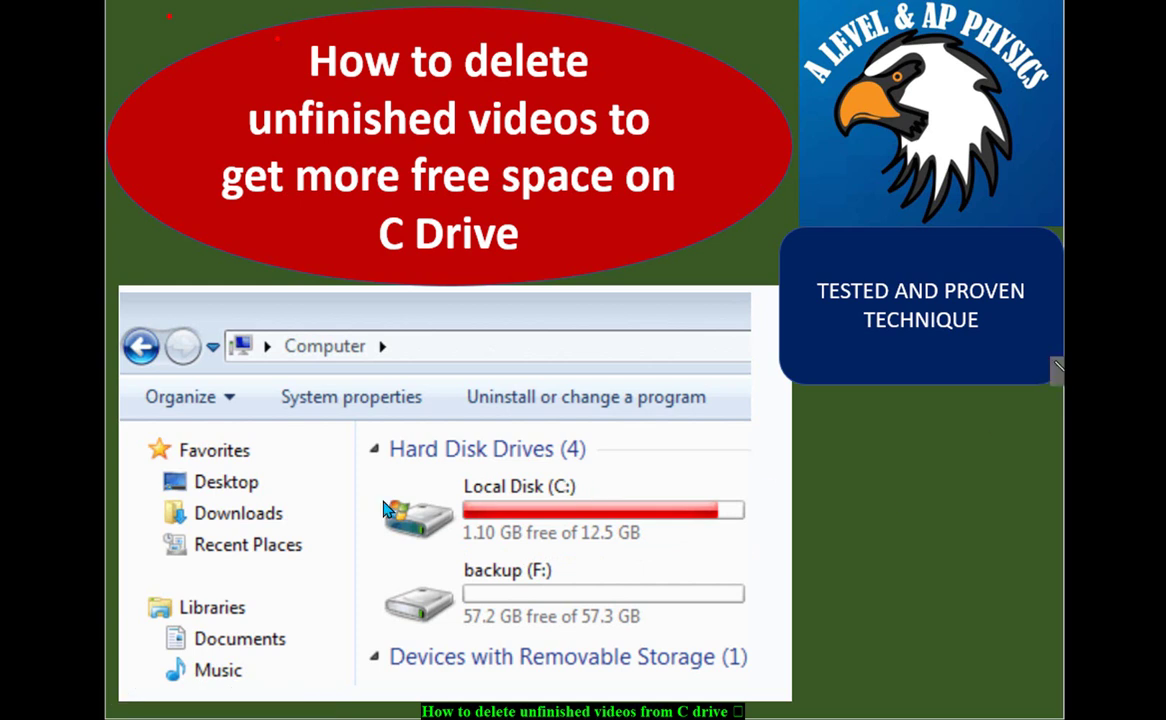
- Draw a red box around the nearly full Local Disk (C:) on the title slide
{"action": "left_click_drag", "start_coordinate": [705, 553], "coordinate": [781, 556]}
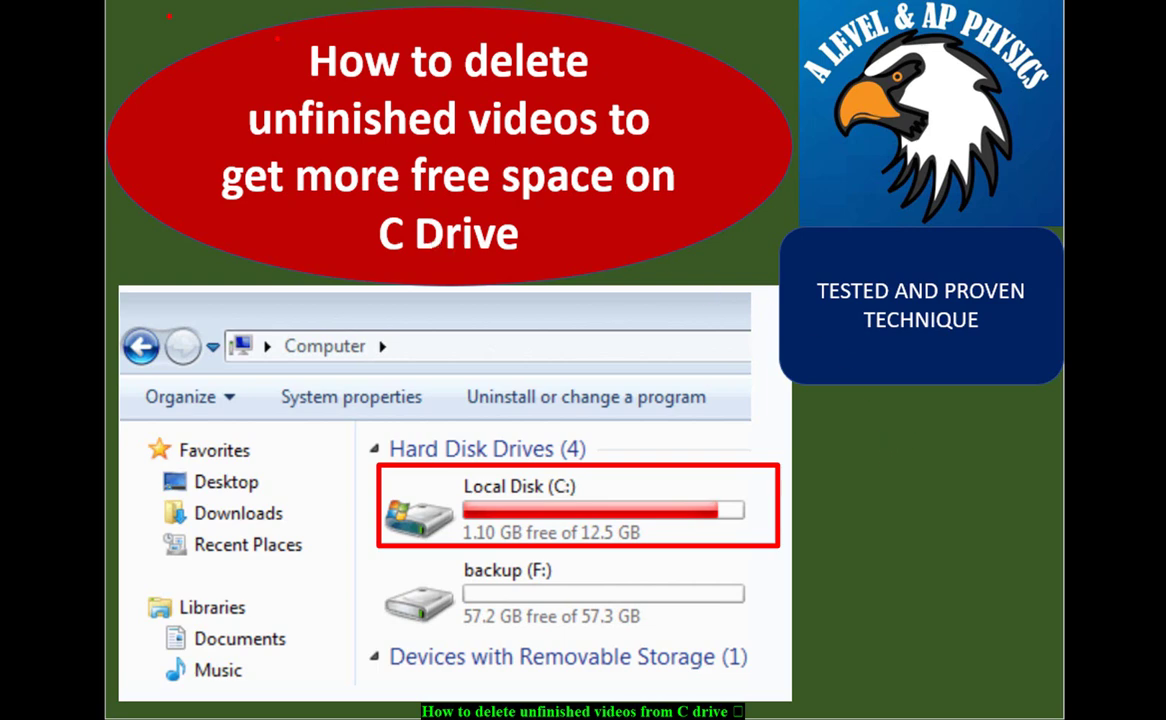
- Exit the slideshow and bring up the screen recorder's controls from the taskbar
{"action": "key", "text": "Escape"}
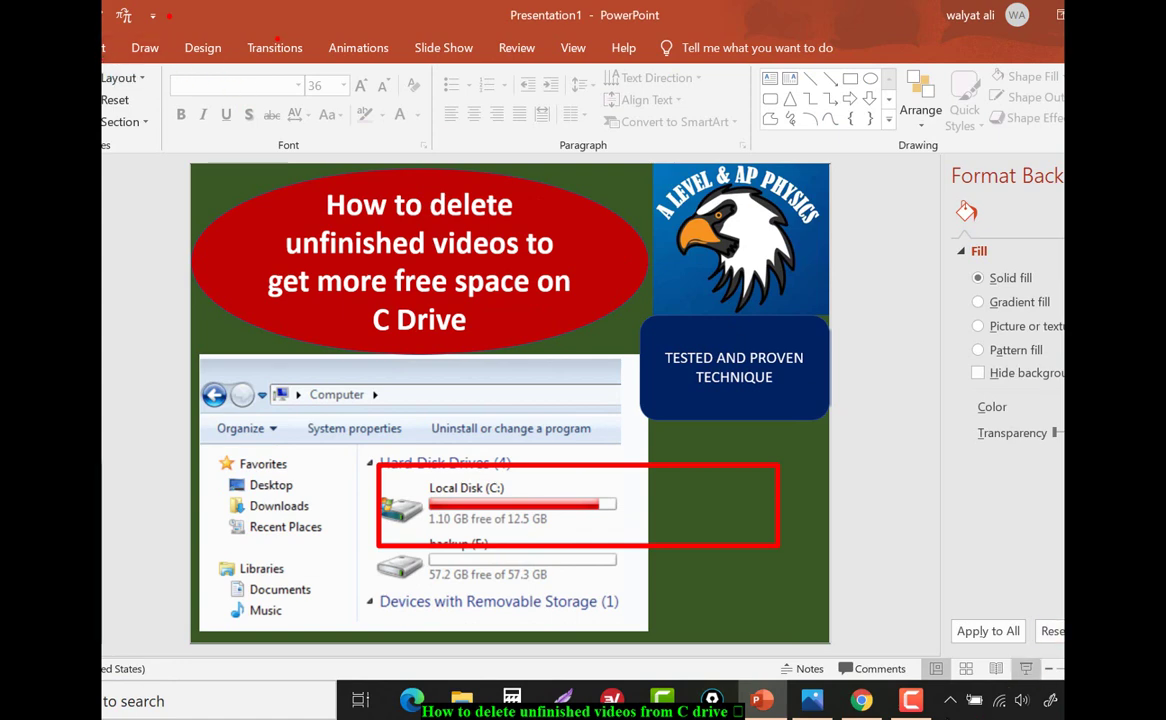
{"action": "left_click", "coordinate": [905, 703]}
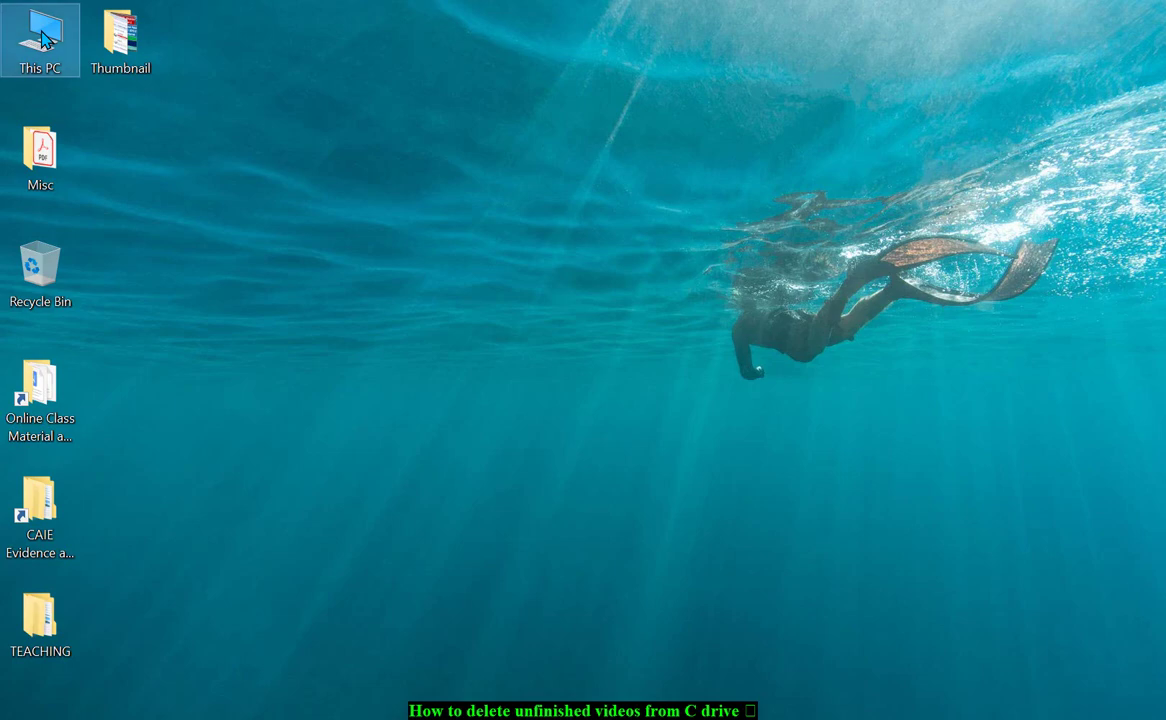
- Open Windows-SSD (C:) from This PC and expand the View tab's Options menu
{"action": "double_click", "coordinate": [40, 38]}
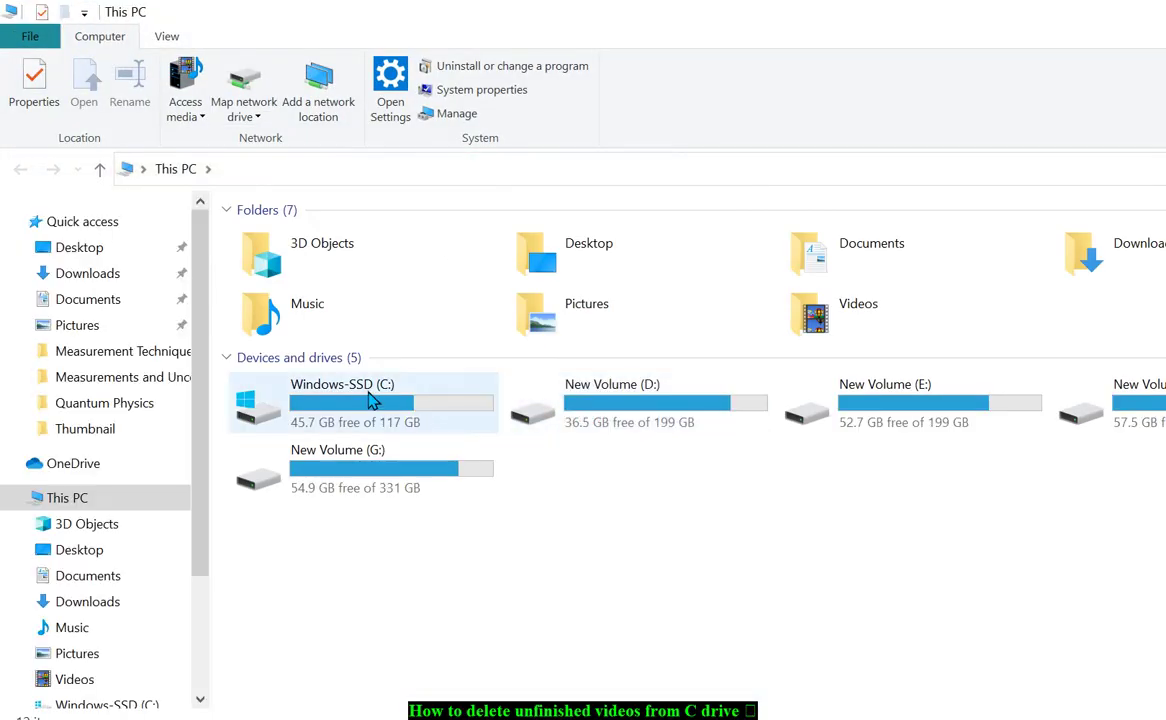
{"action": "double_click", "coordinate": [370, 400]}
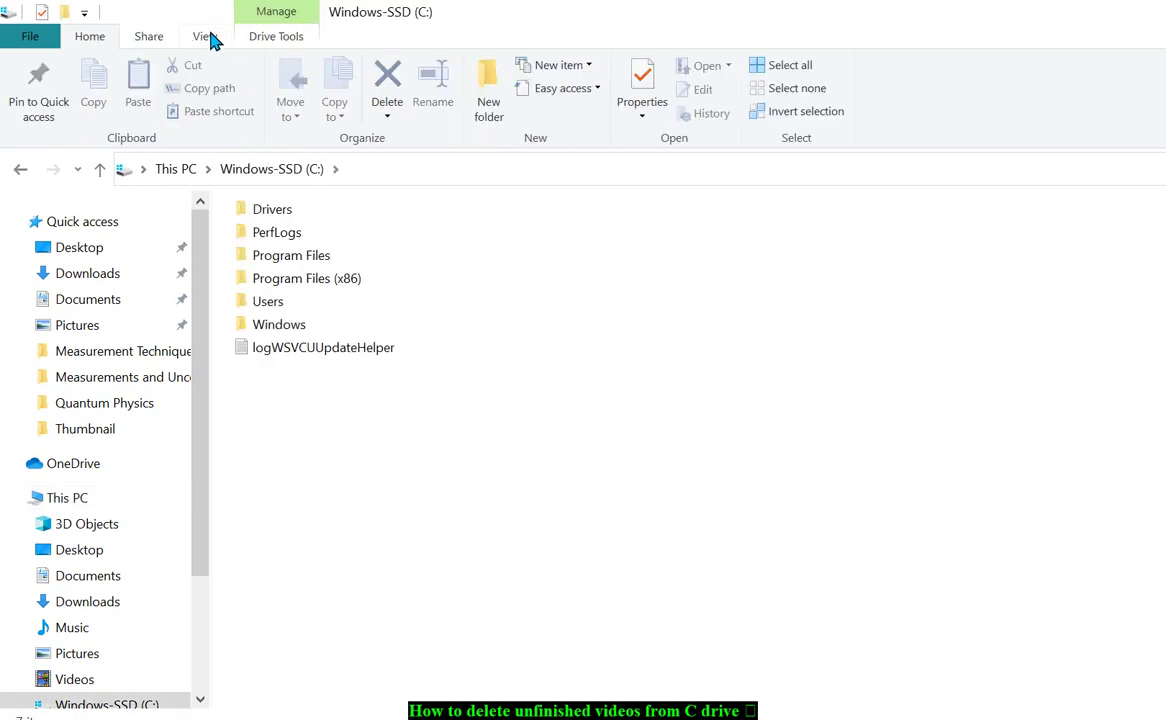
{"action": "left_click", "coordinate": [206, 38]}
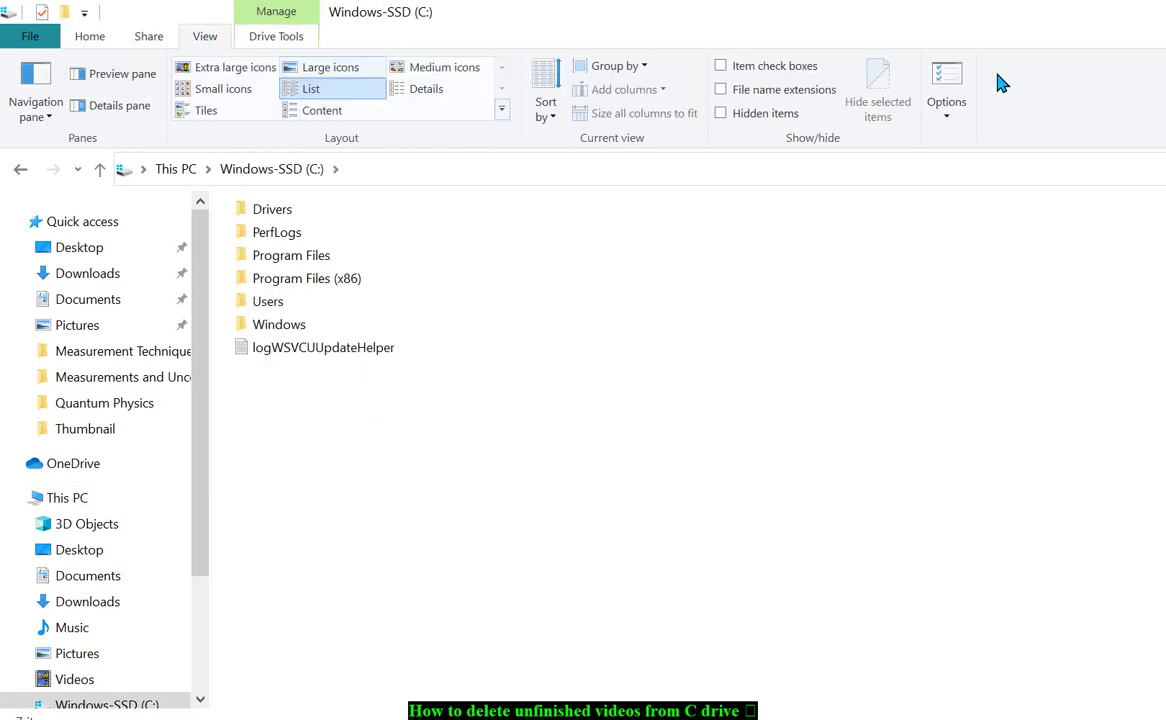
{"action": "left_click", "coordinate": [948, 112]}
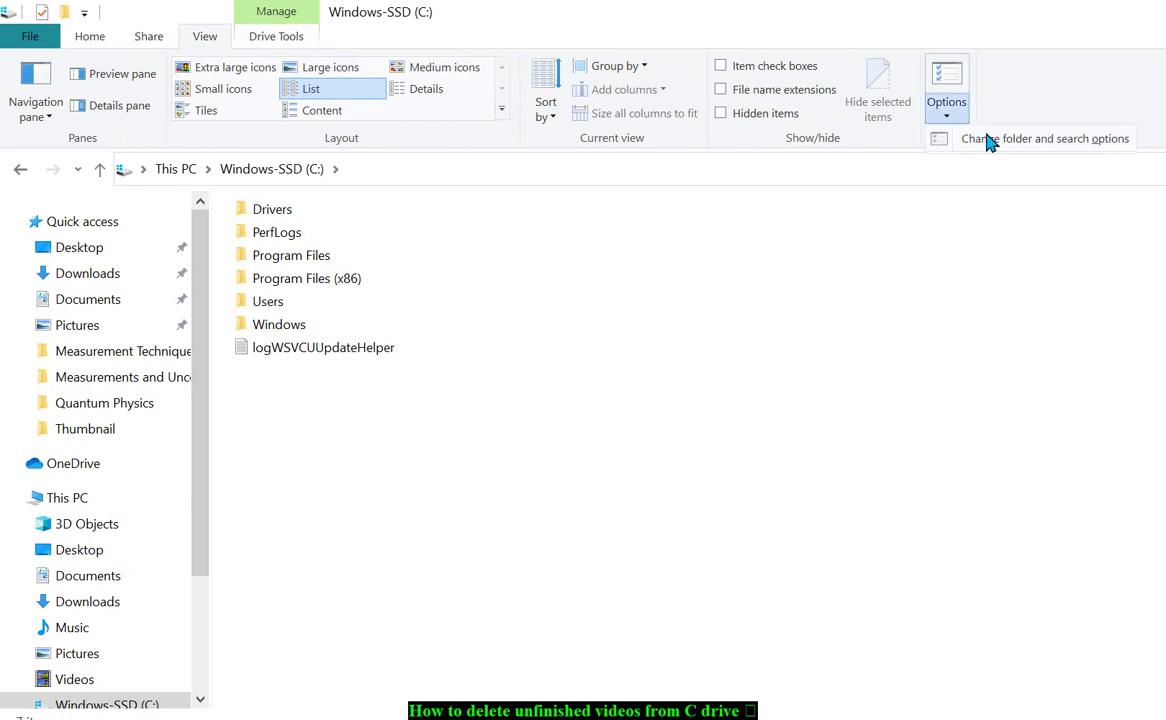
- In Folder Options, show hidden files, folders and drives and unhide protected system files, then apply
{"action": "left_click", "coordinate": [1040, 139]}
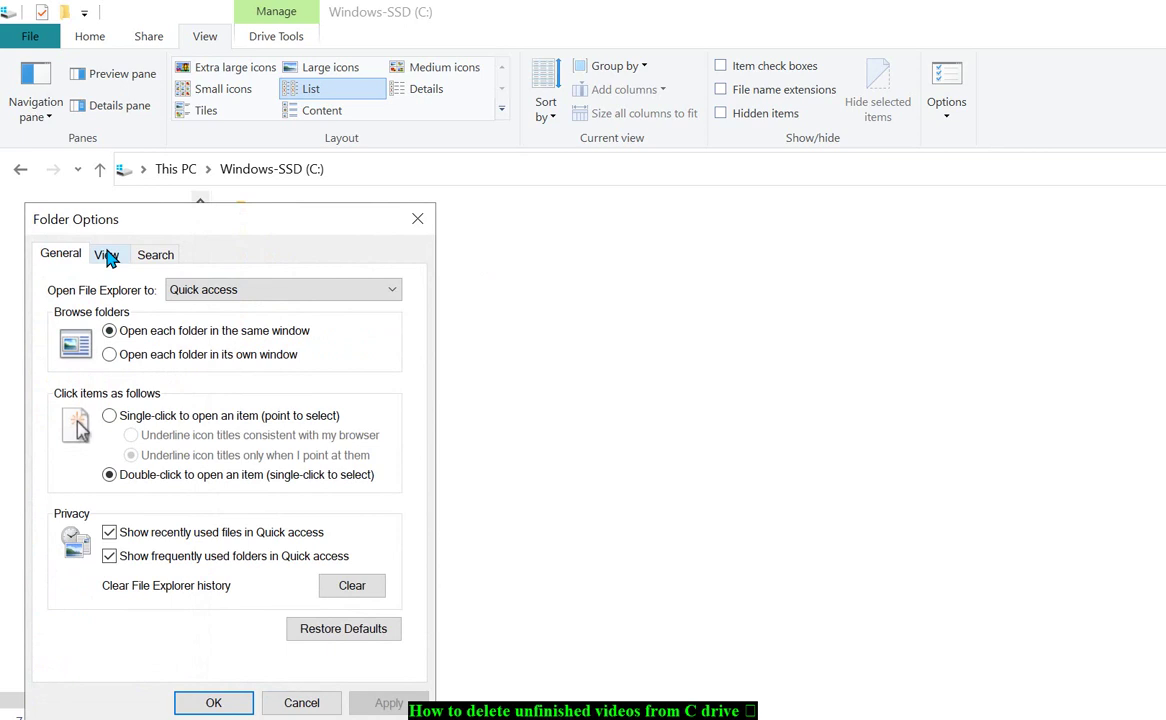
{"action": "left_click", "coordinate": [108, 256]}
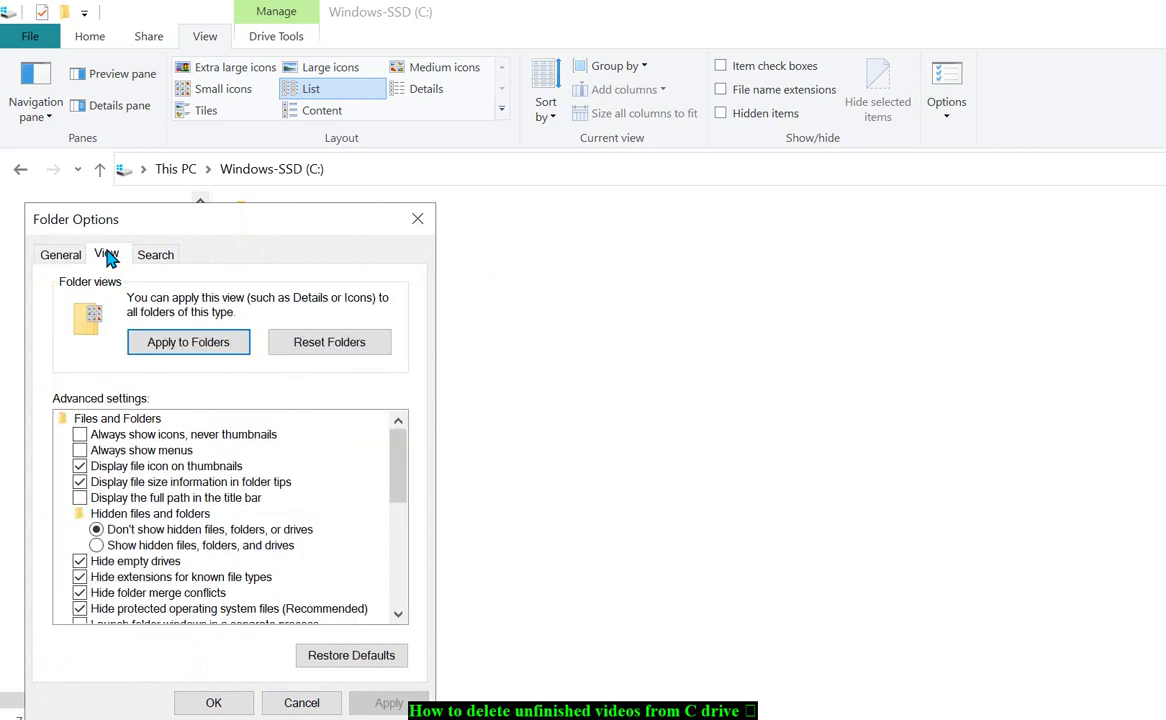
{"action": "left_click", "coordinate": [100, 546]}
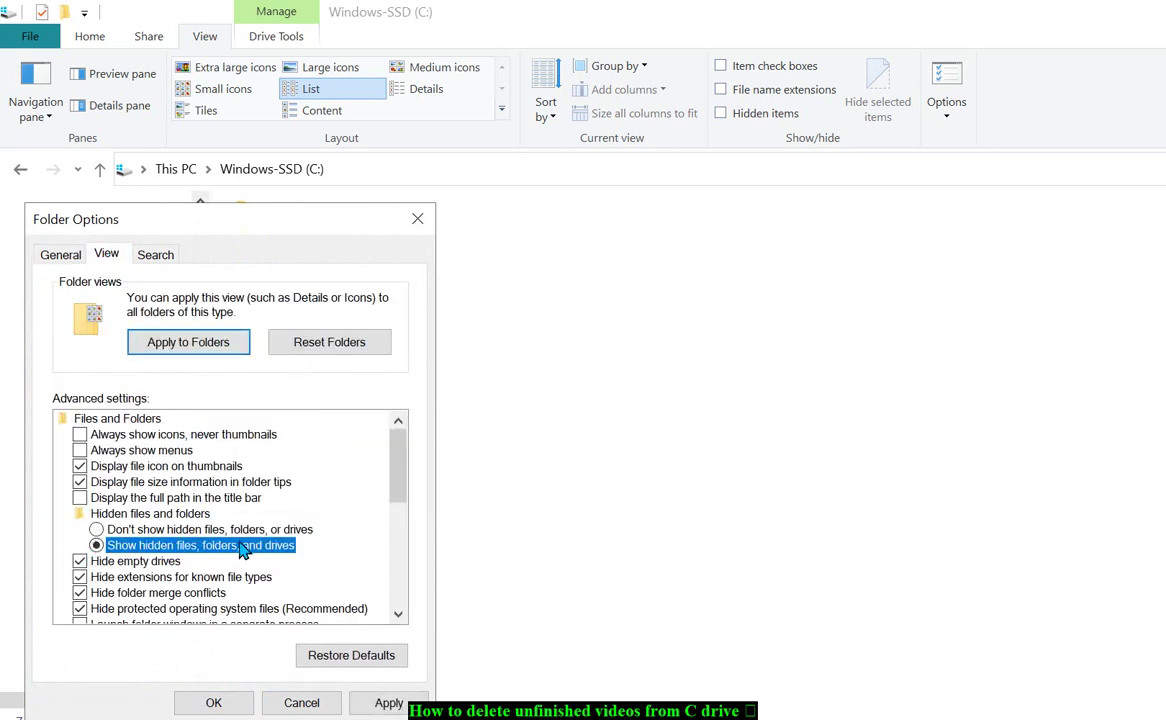
{"action": "scroll", "coordinate": [208, 481], "scroll_direction": "down", "scroll_amount": 1}
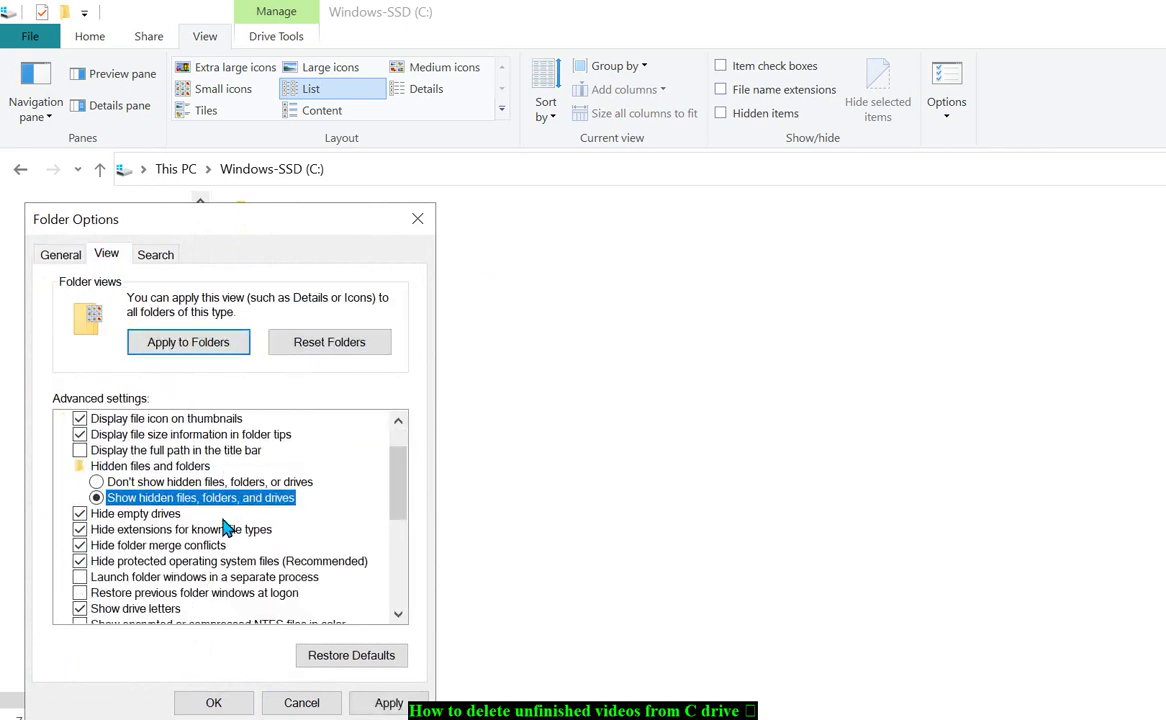
{"action": "left_click", "coordinate": [80, 566]}
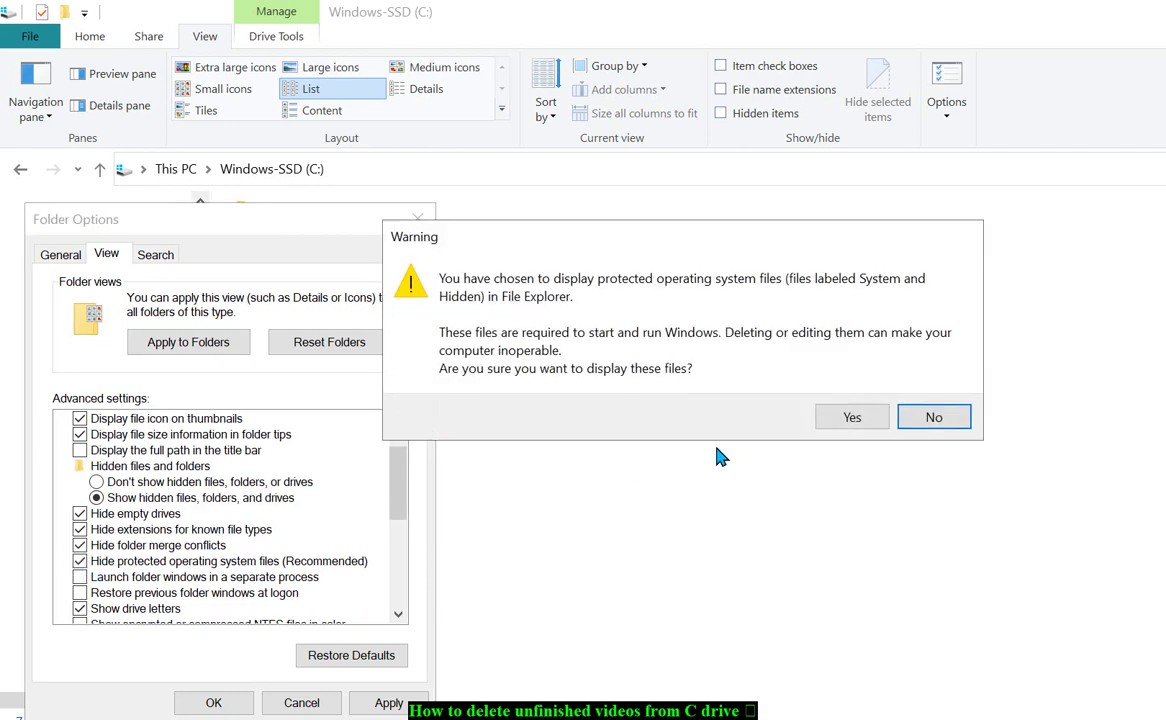
{"action": "left_click", "coordinate": [855, 418]}
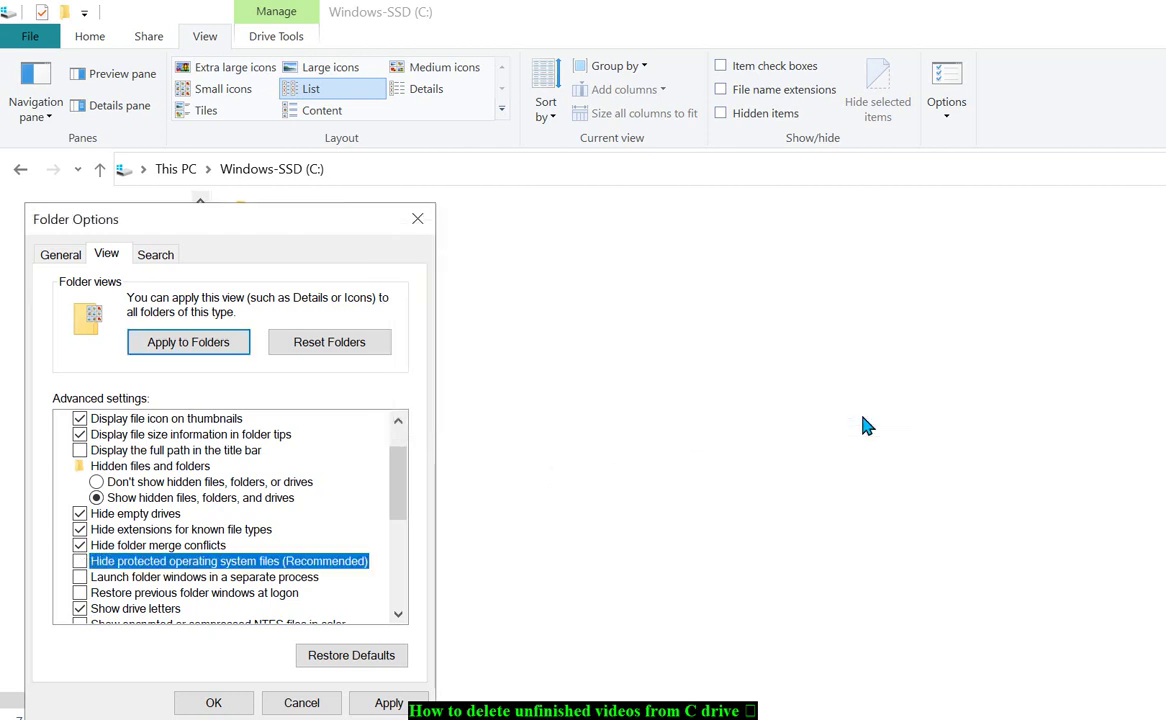
{"action": "left_click", "coordinate": [214, 703]}
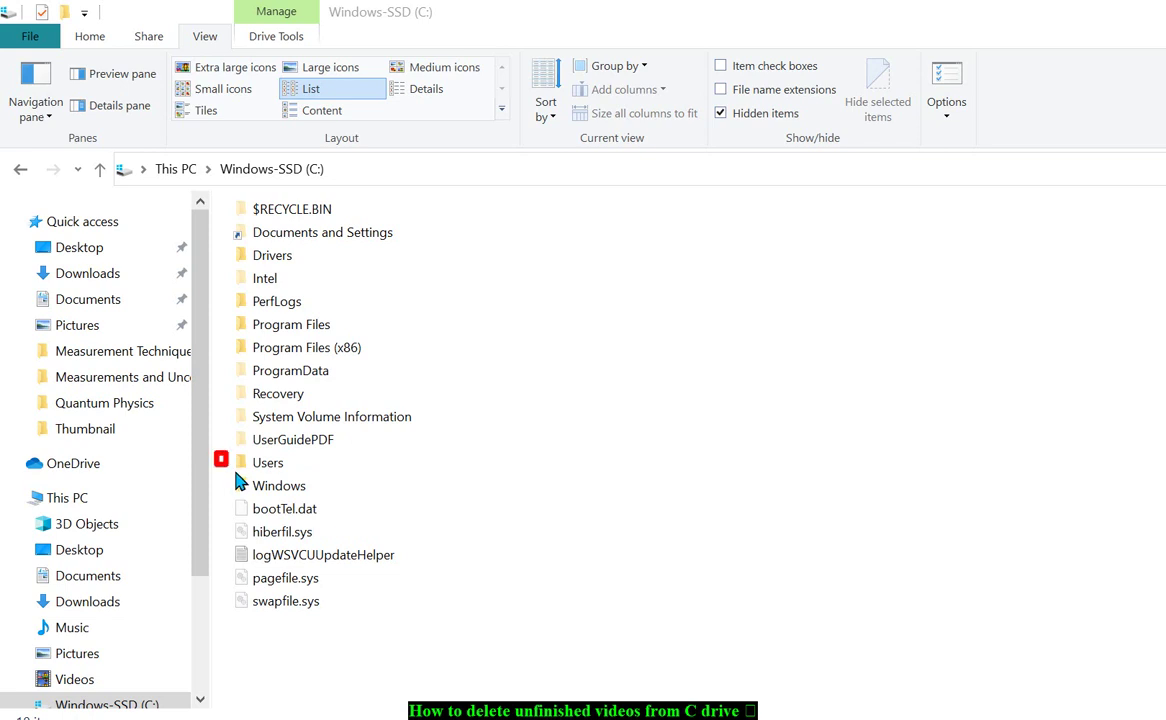
- Box the Users folder in red on the refreshed C: listing and select it
{"action": "left_click_drag", "start_coordinate": [237, 475], "coordinate": [356, 481]}
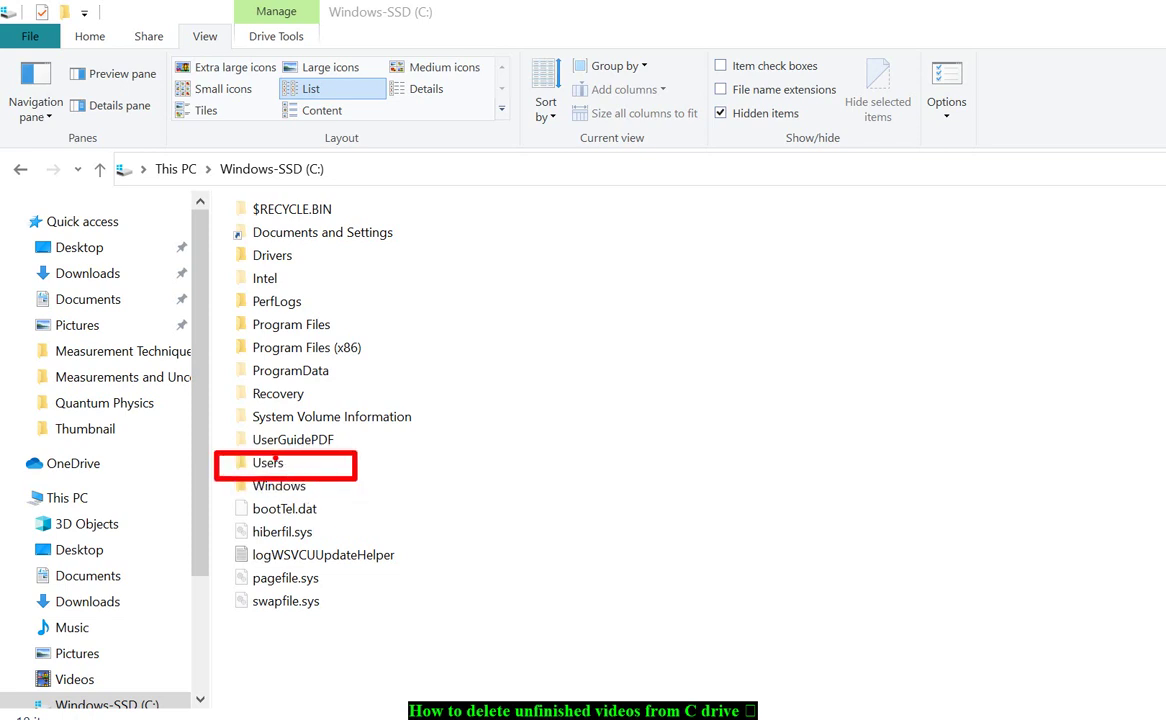
{"action": "left_click", "coordinate": [281, 468]}
- Open Users and draw a red box around the account's profile folder
{"action": "double_click", "coordinate": [281, 468]}
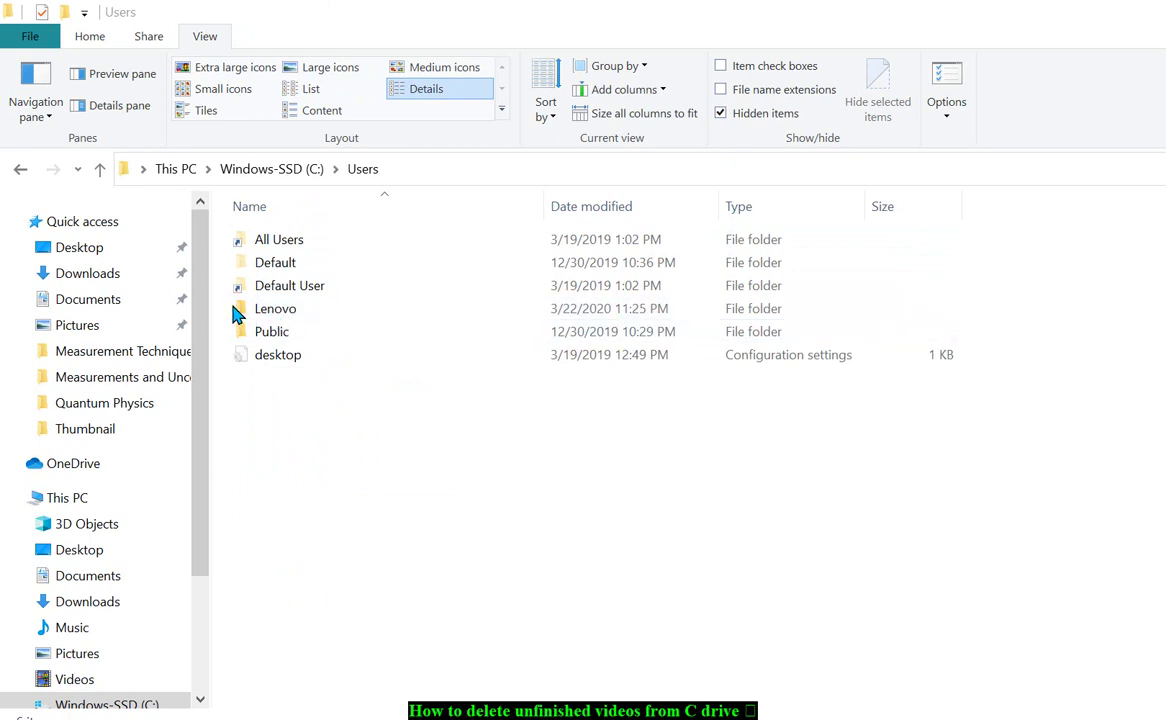
{"action": "left_click_drag", "start_coordinate": [244, 322], "coordinate": [320, 328]}
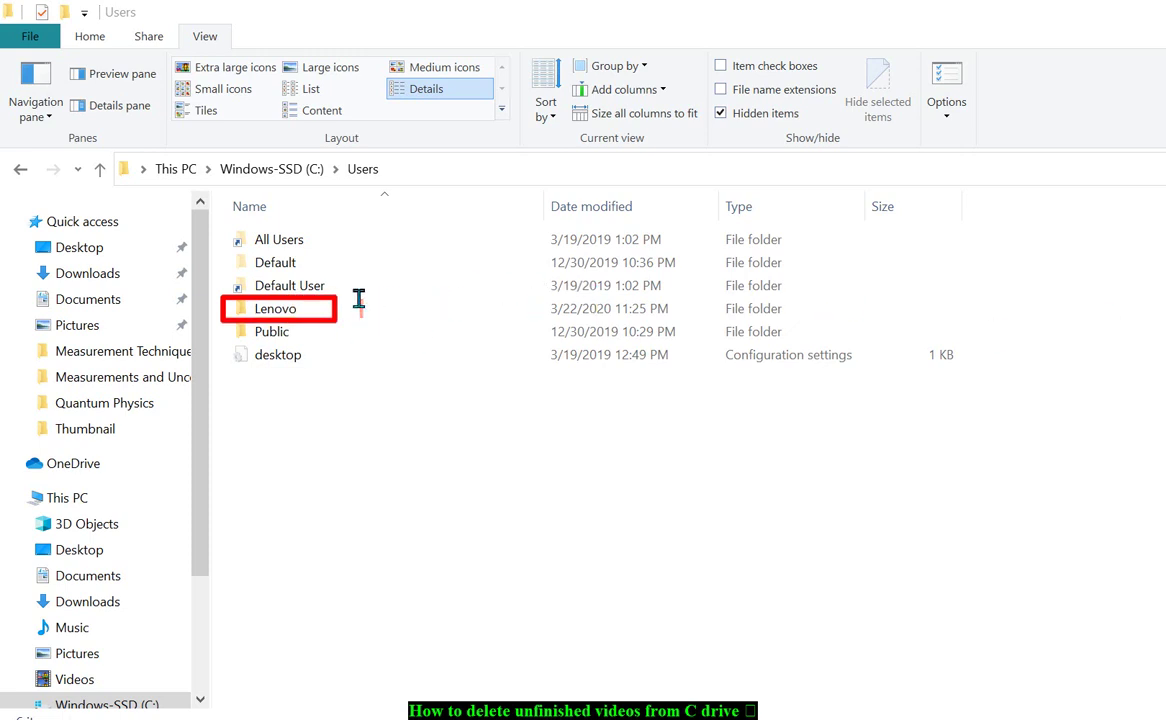
{"action": "left_click_drag", "start_coordinate": [361, 305], "coordinate": [383, 312]}
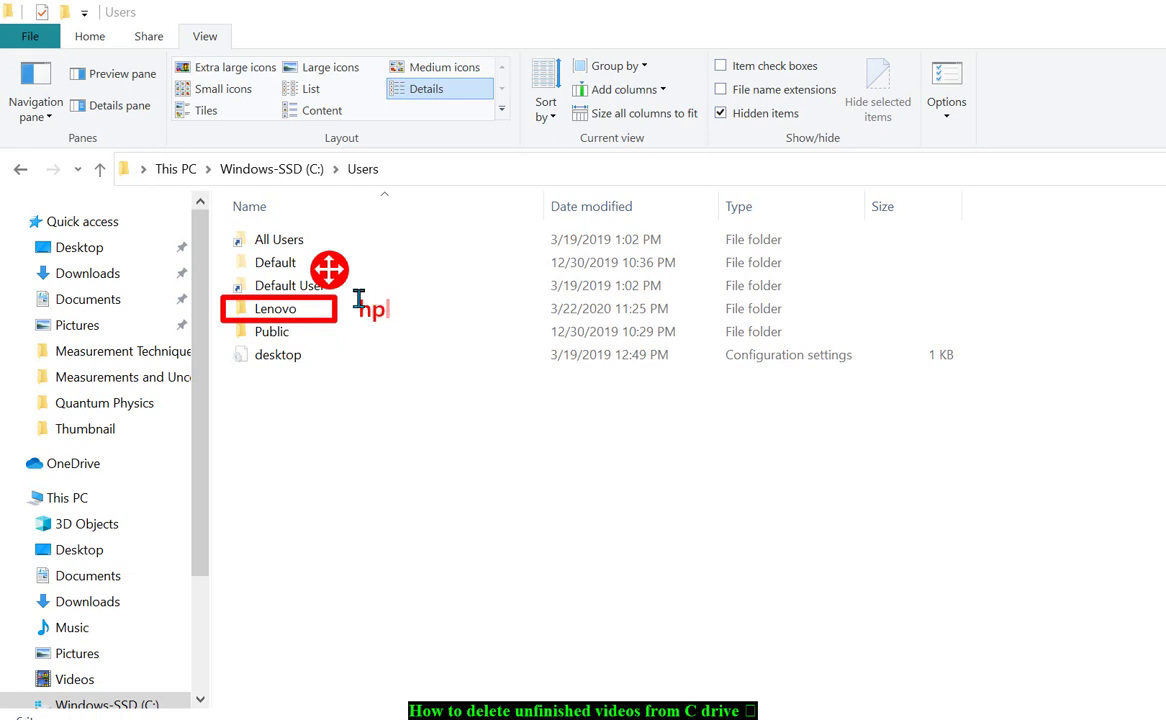
- Write the red annotation 'hp or Dell' beside the boxed profile folder
{"action": "type", "text": "o"}
{"action": "key", "text": "BackSpace"}
{"action": "type", "text": "or D"}
{"action": "key", "text": "Caps_Lock"}
{"action": "type", "text": "w"}
{"action": "key", "text": "BackSpace"}
{"action": "type", "text": "ell"}
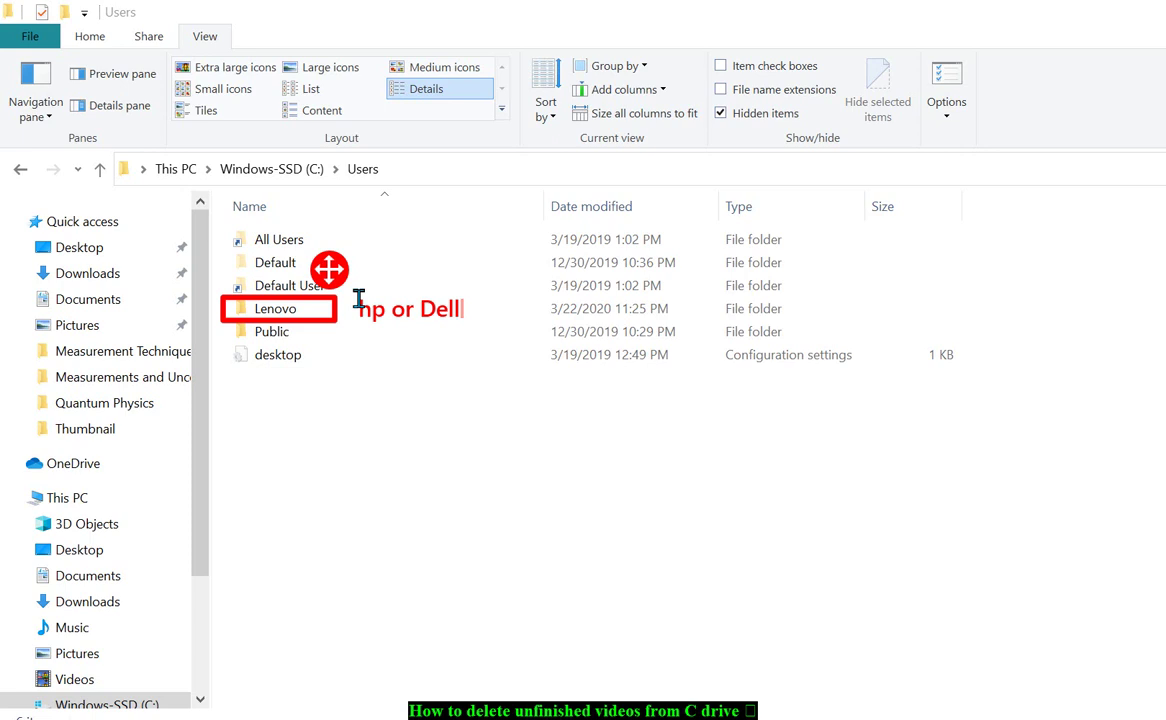
{"action": "left_click", "coordinate": [358, 298]}
{"action": "key", "text": "Delete"}
{"action": "type", "text": "h"}
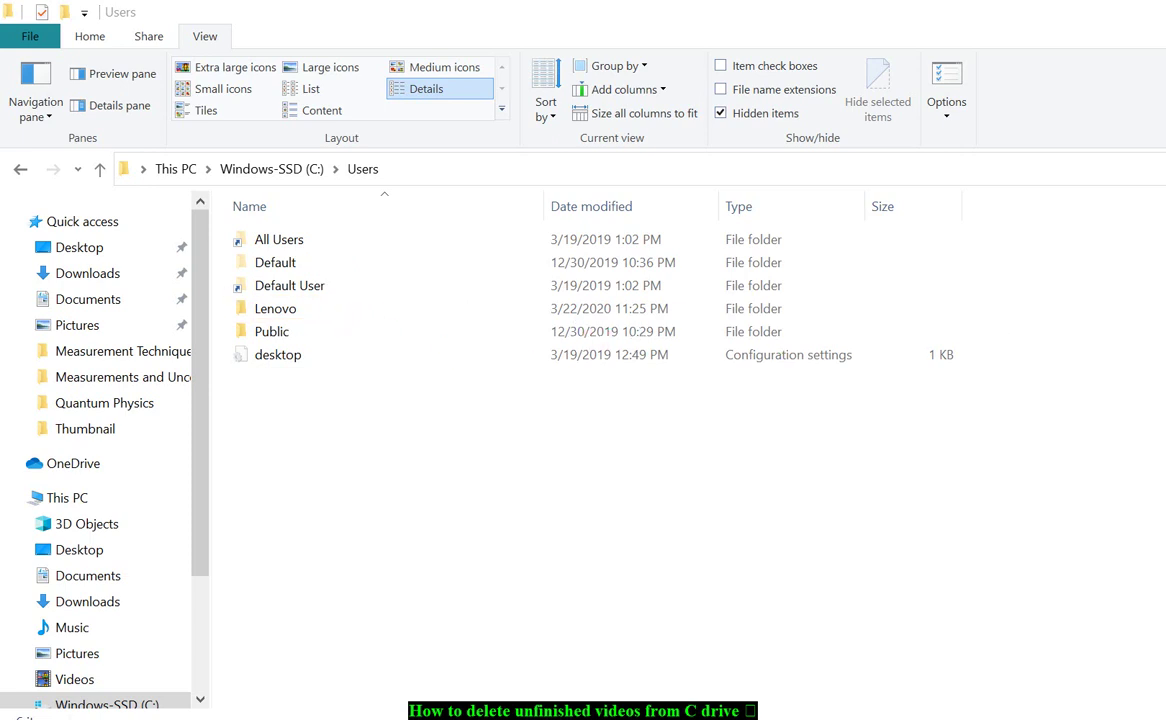
- Navigate from the profile folder through AppData and Local into VirtualStore
{"action": "left_click", "coordinate": [263, 310]}
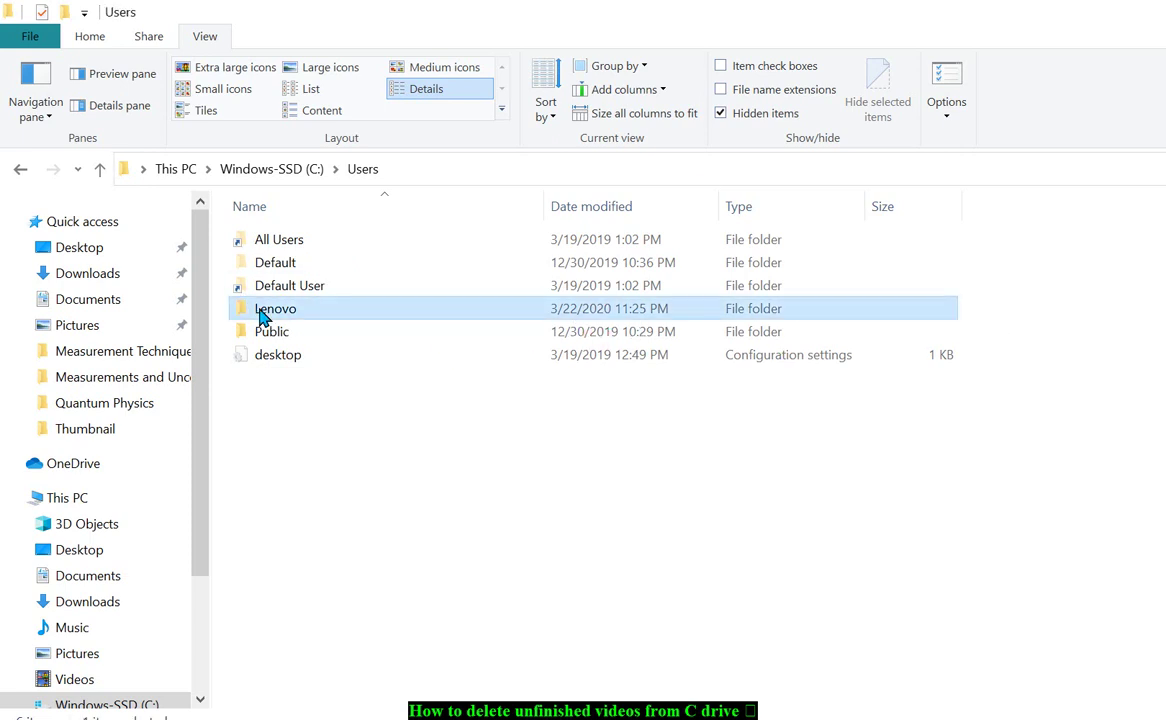
{"action": "double_click", "coordinate": [262, 310]}
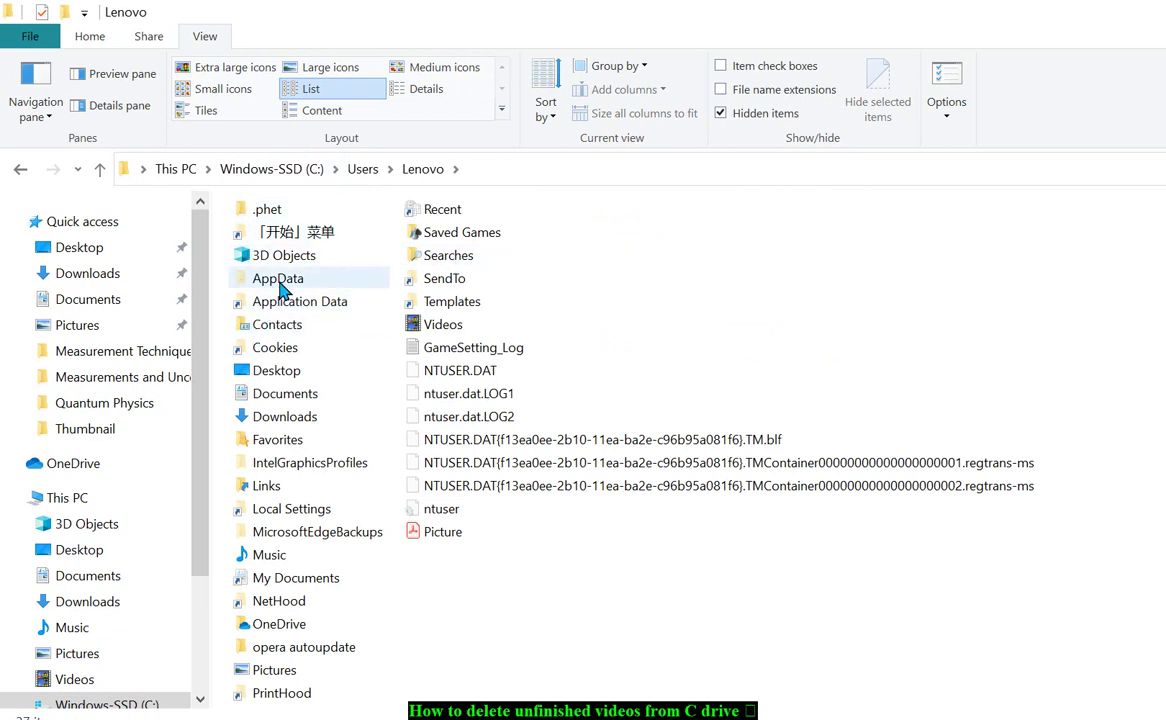
{"action": "double_click", "coordinate": [280, 284]}
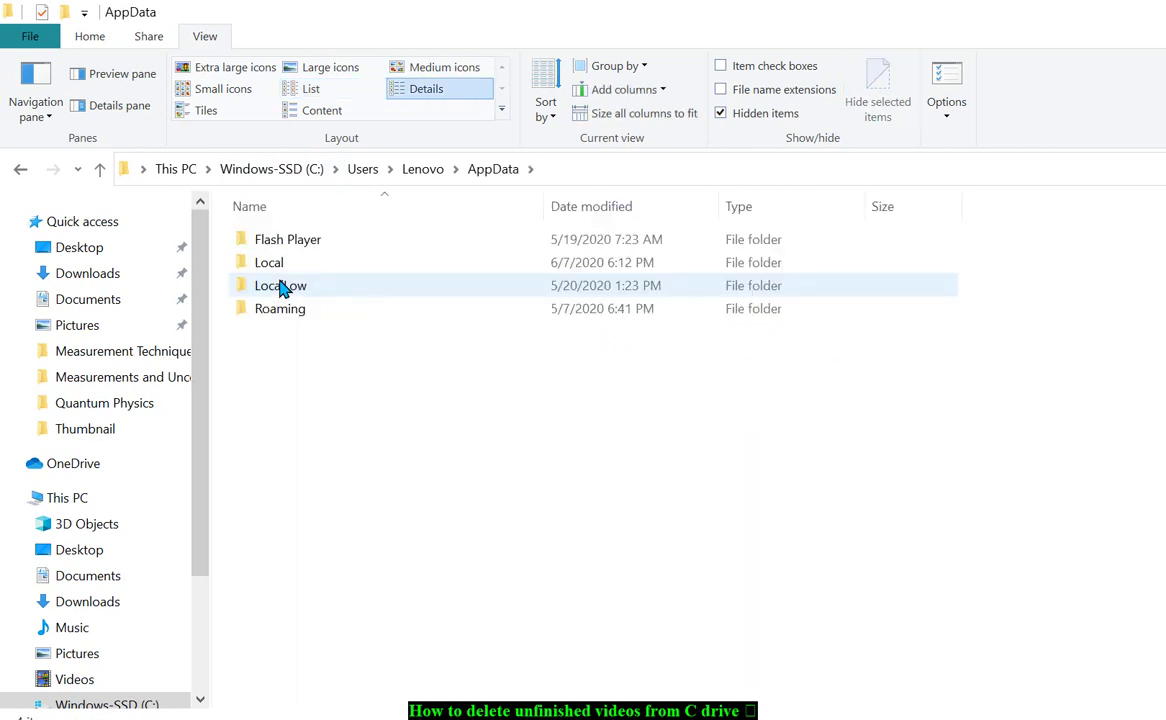
{"action": "left_click", "coordinate": [277, 264]}
{"action": "double_click", "coordinate": [277, 264]}
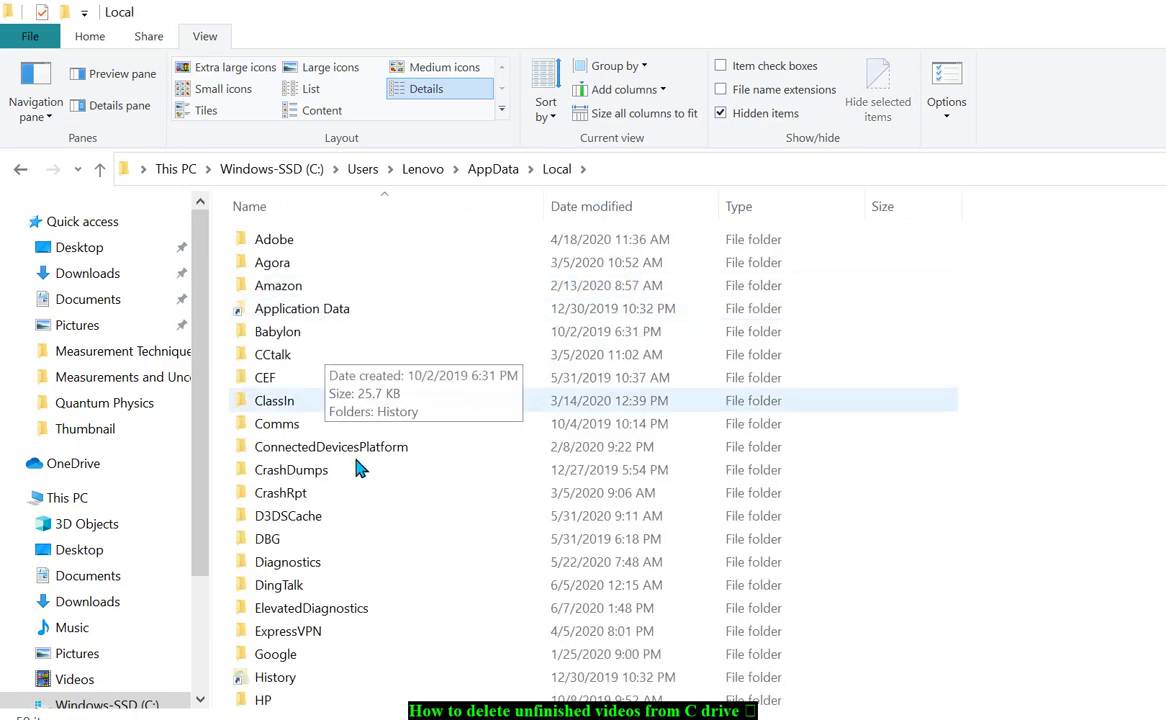
{"action": "scroll", "coordinate": [370, 552], "scroll_direction": "down", "scroll_amount": 2}
{"action": "scroll", "coordinate": [370, 552], "scroll_direction": "down", "scroll_amount": 10}
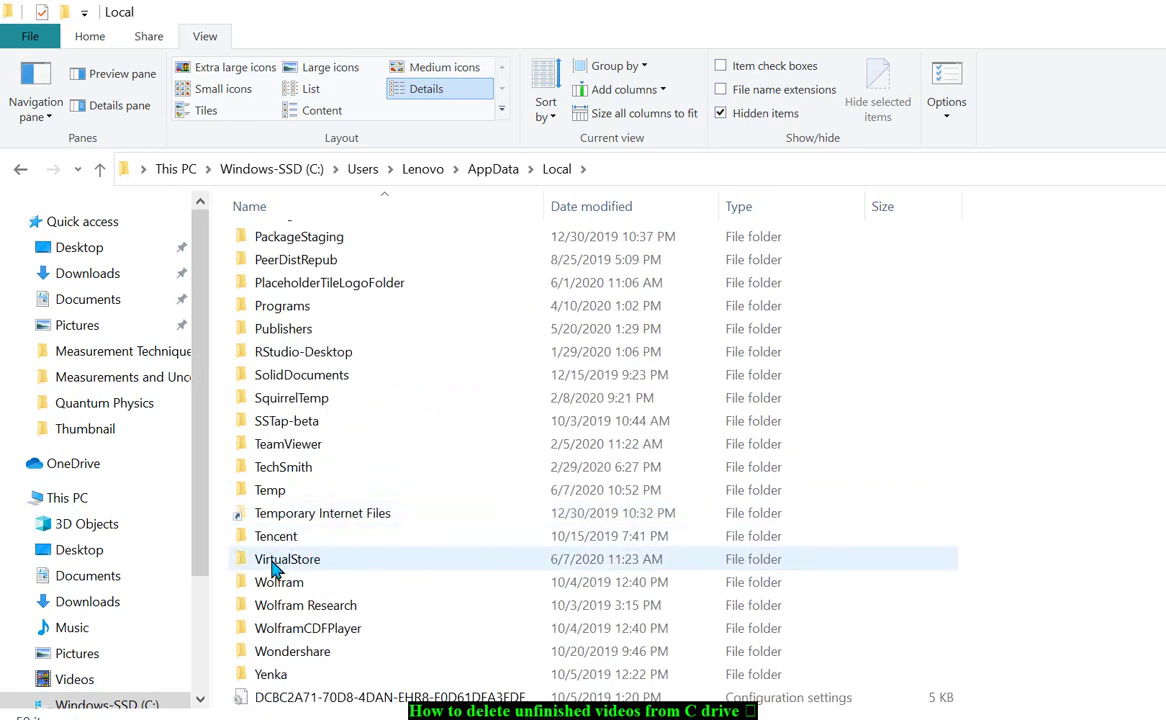
{"action": "double_click", "coordinate": [272, 564]}
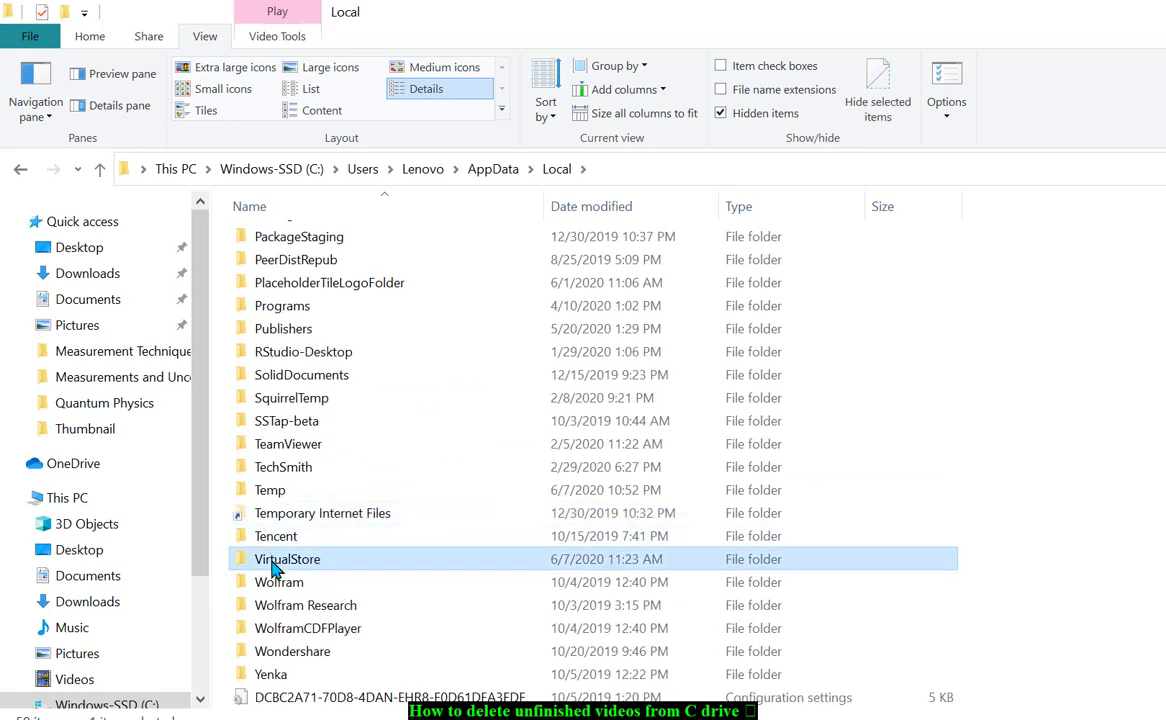